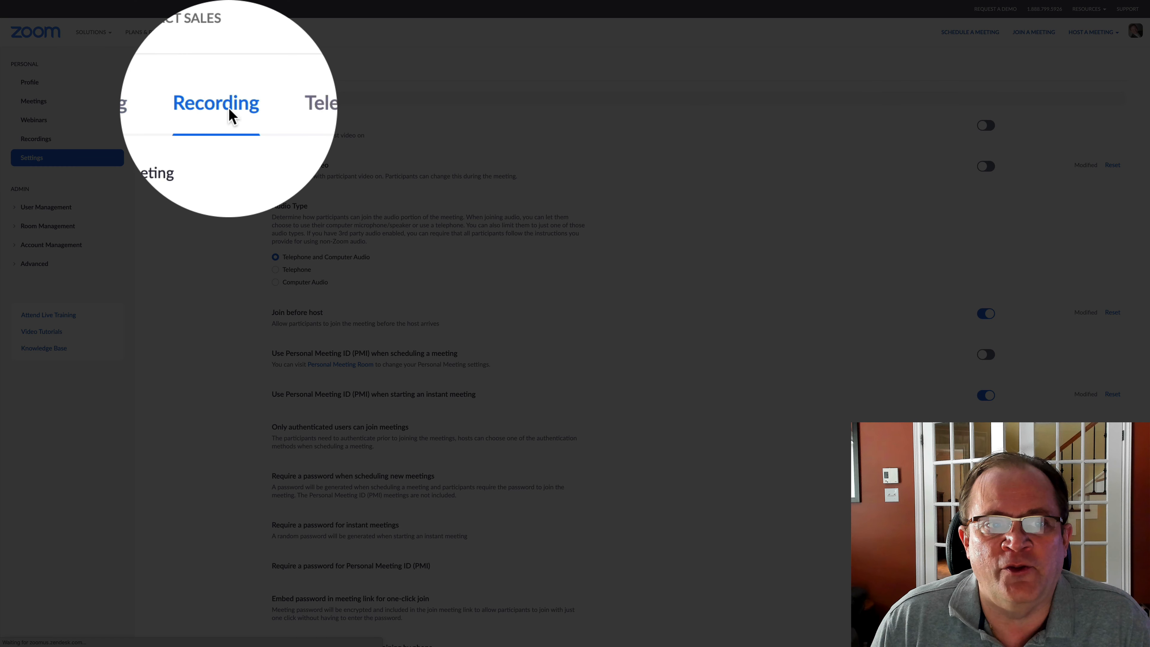
# - Open the recording settings, disable Automatic recording, and turn off Local recording
pyautogui.click(228, 70)
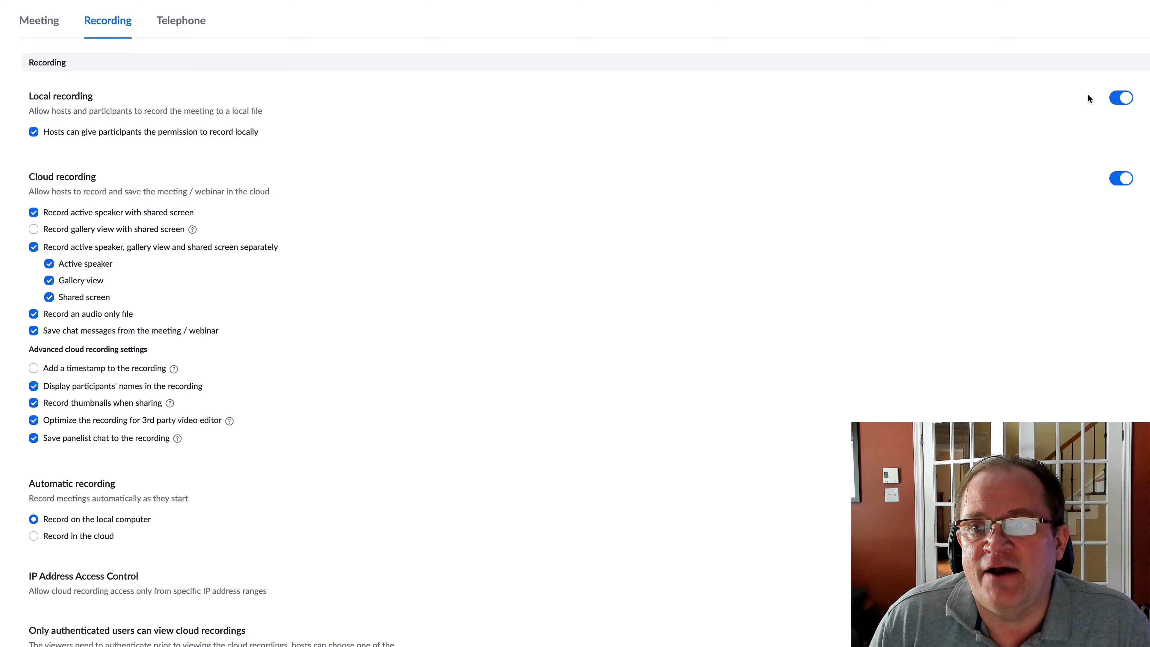
pyautogui.click(1119, 99)
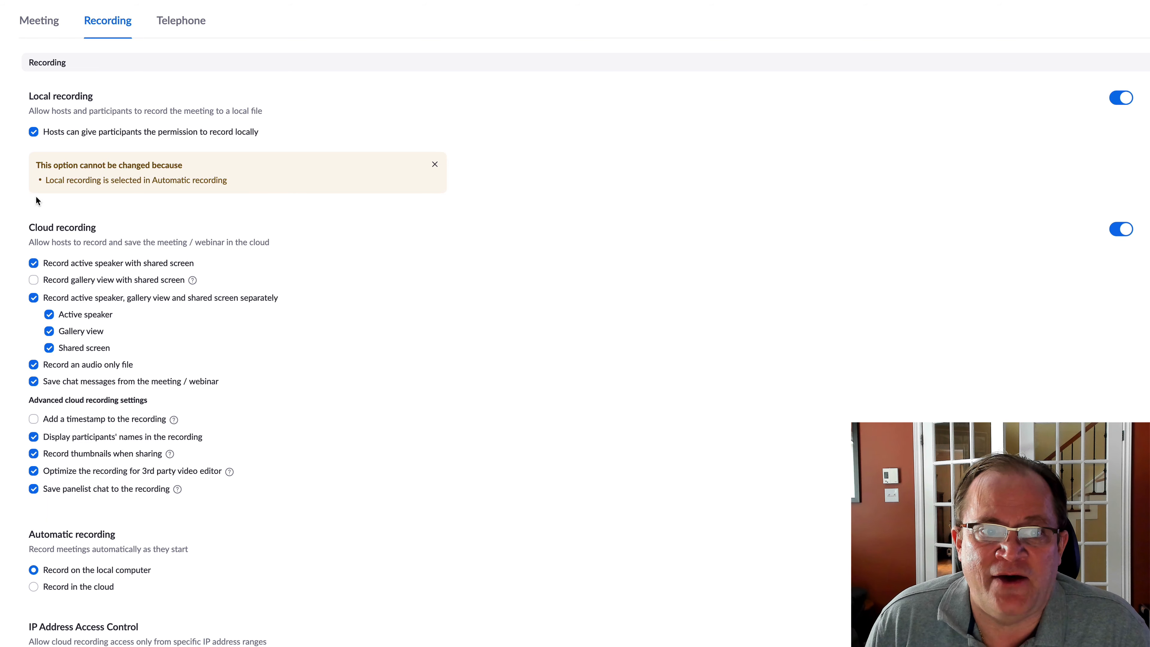
pyautogui.click(435, 165)
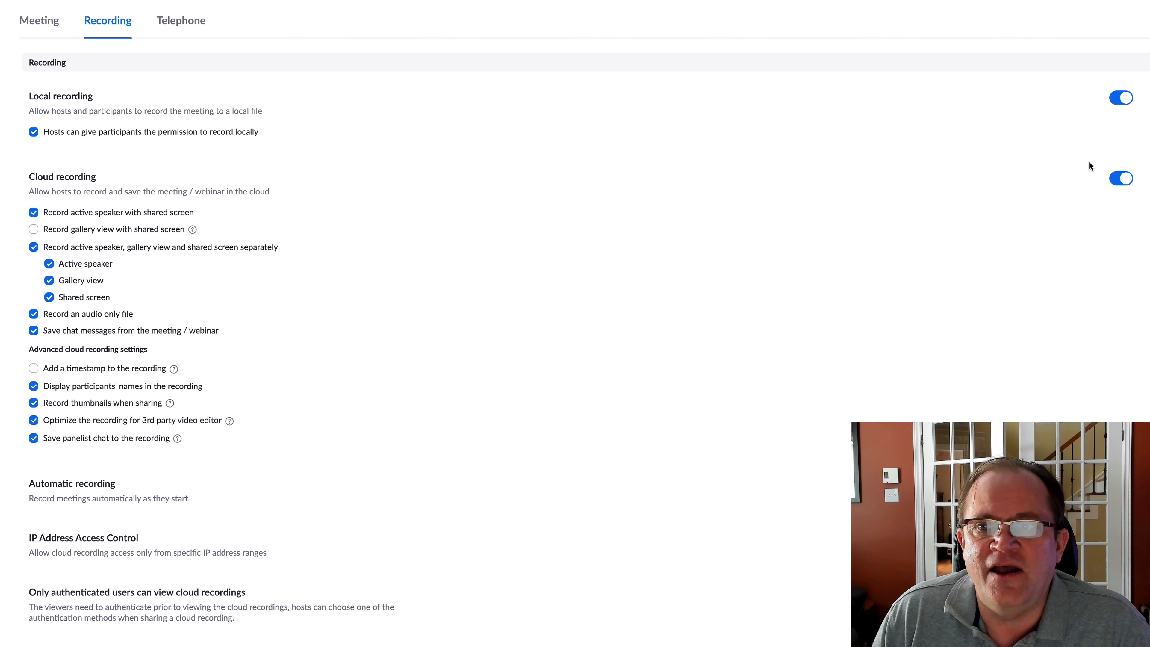
pyautogui.click(1121, 99)
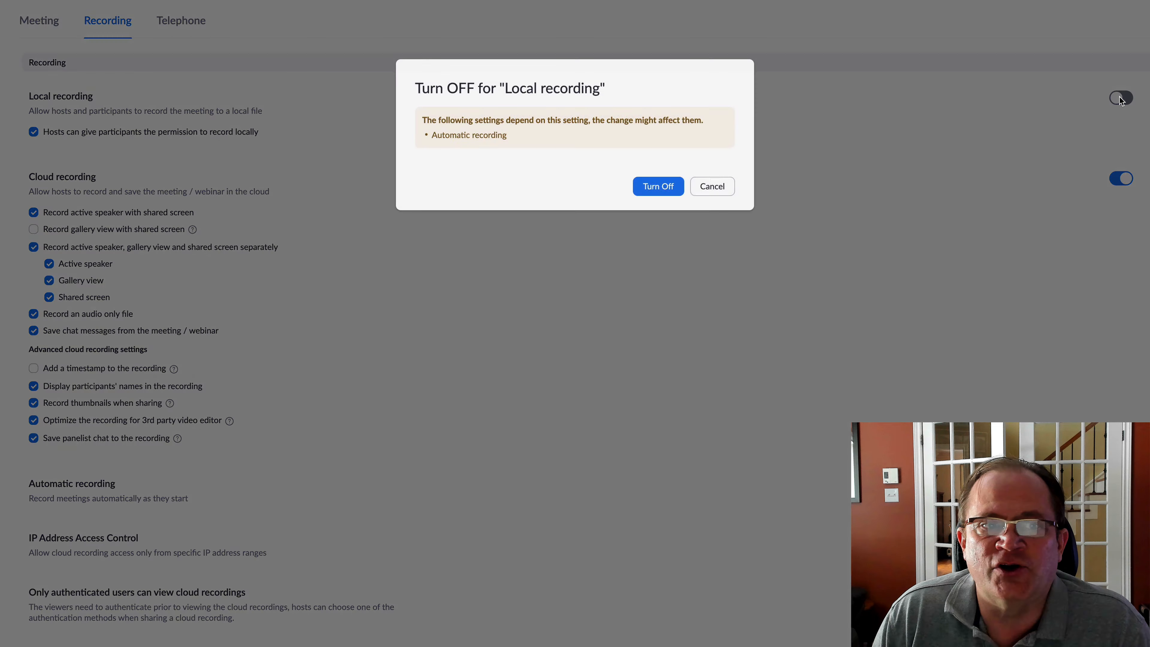
pyautogui.click(660, 194)
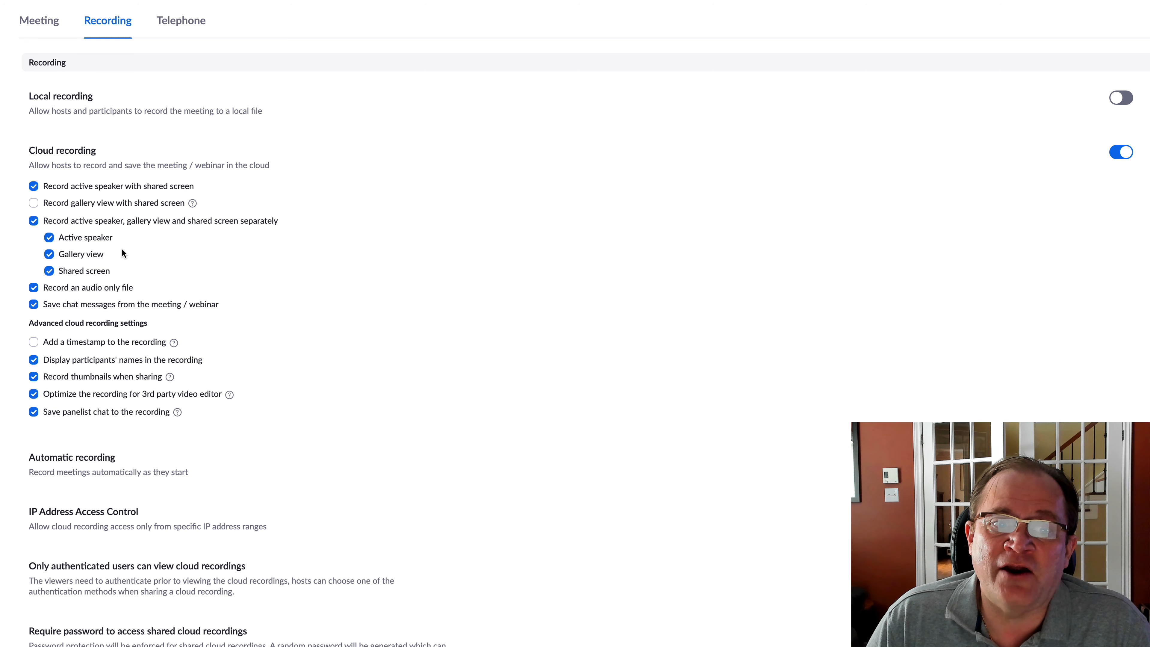
# - Under Cloud recording, disable recording the active speaker with shared screen and displaying participants' names in the recording
pyautogui.click(34, 187)
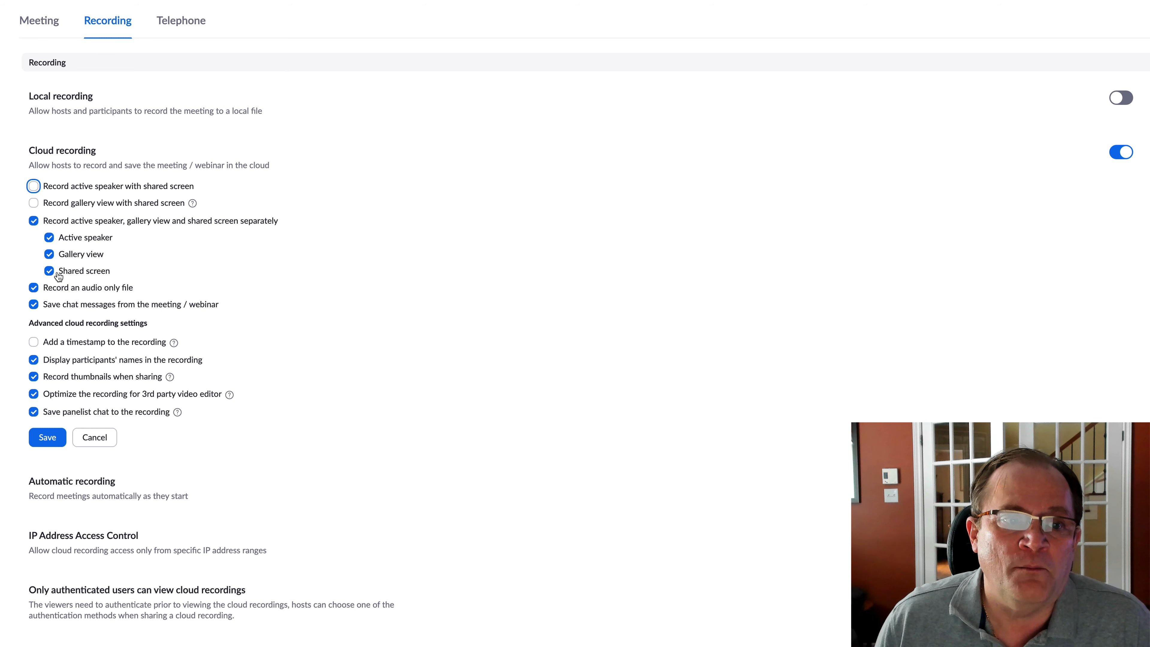
pyautogui.click(34, 187)
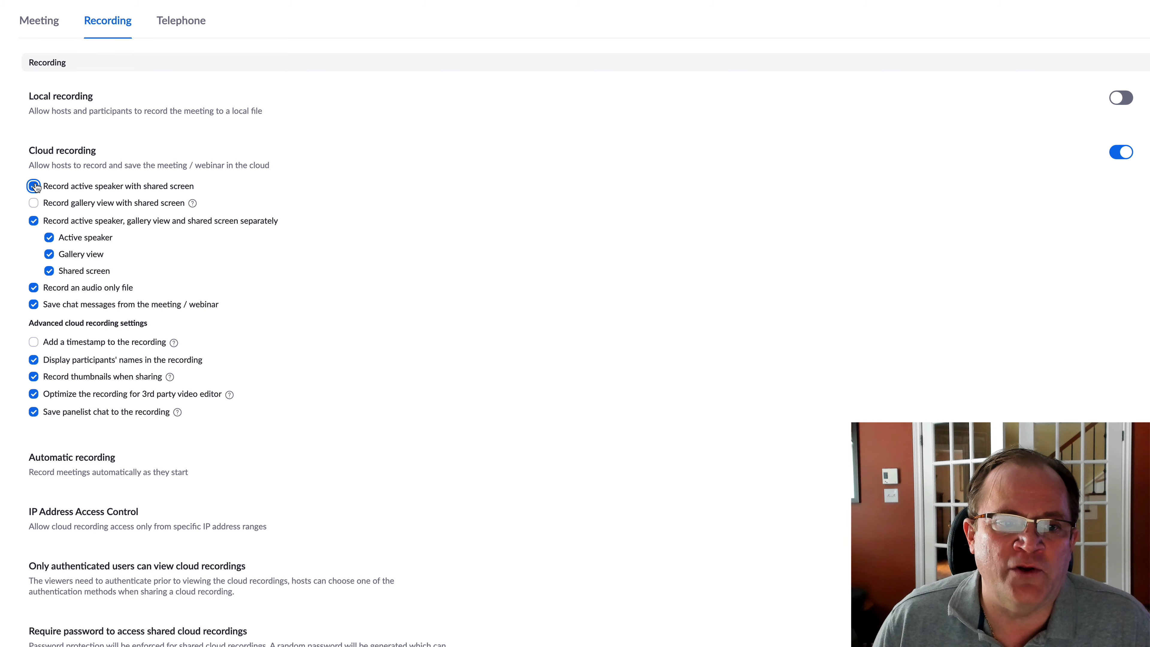
pyautogui.click(34, 186)
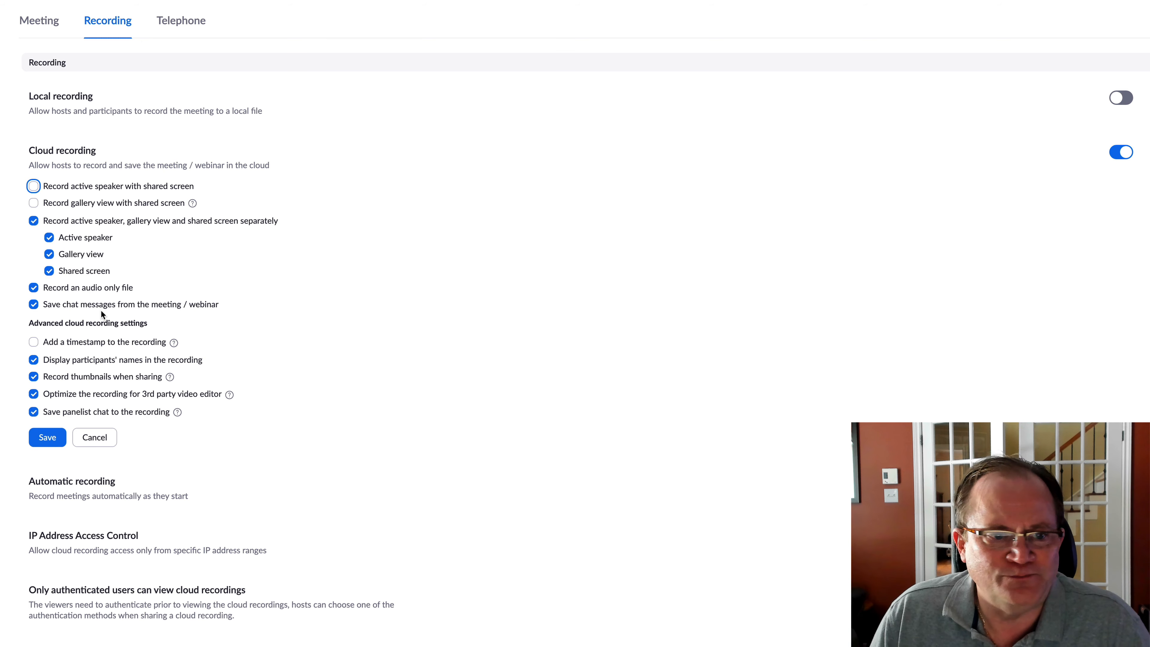
pyautogui.scroll(-1, 101, 309)
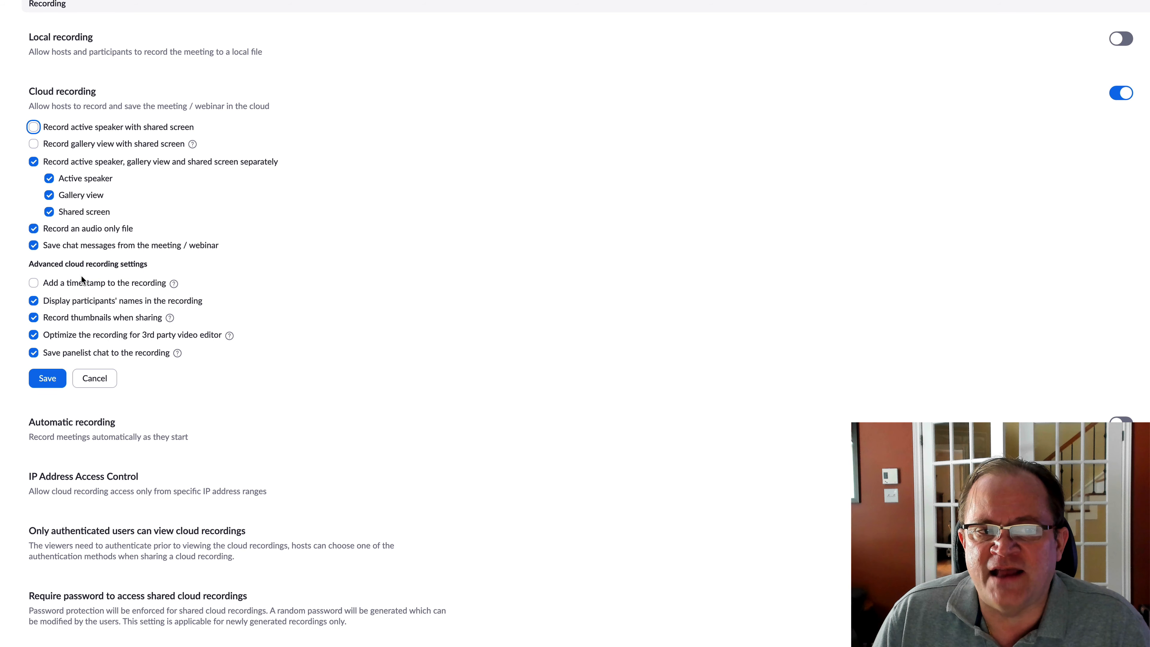
pyautogui.click(34, 301)
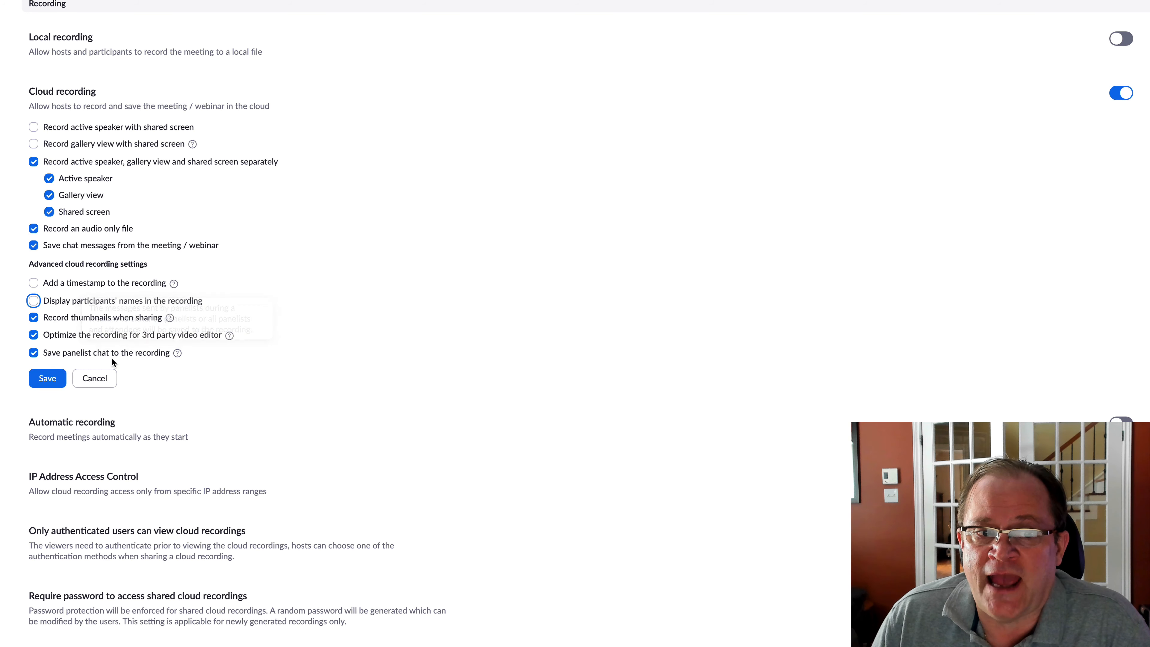
pyautogui.moveTo(178, 355)
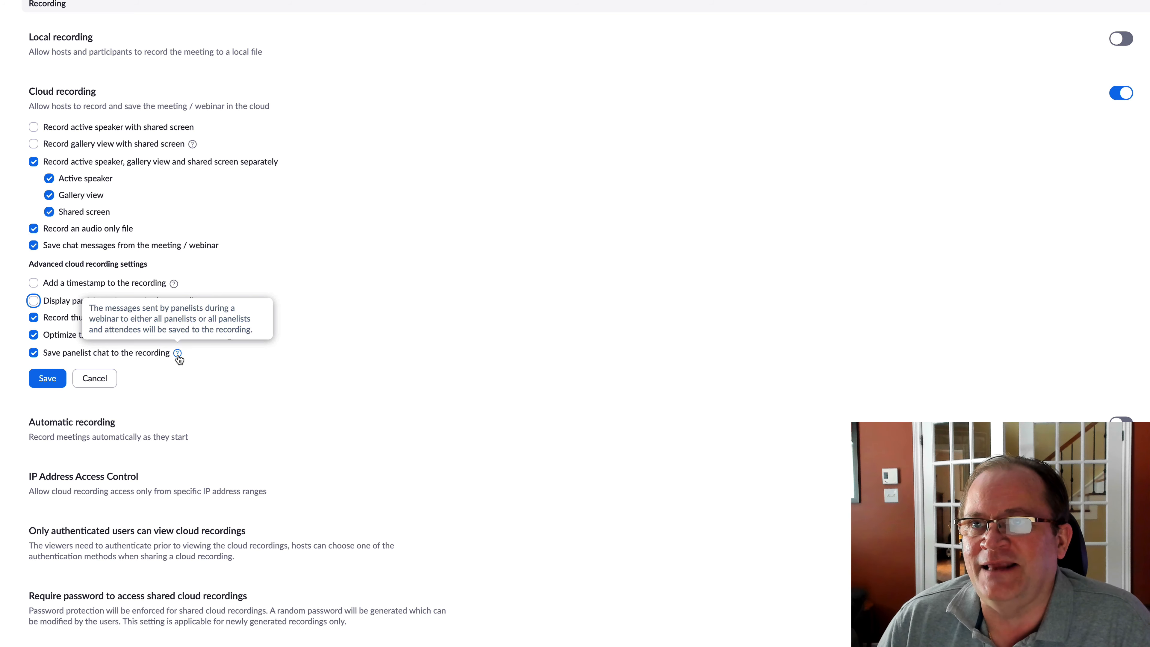
# - Enable the Recording disclaimer so only the host is asked to confirm before starting a recording, without participant consent, and save it
pyautogui.scroll(-1, 179, 355)
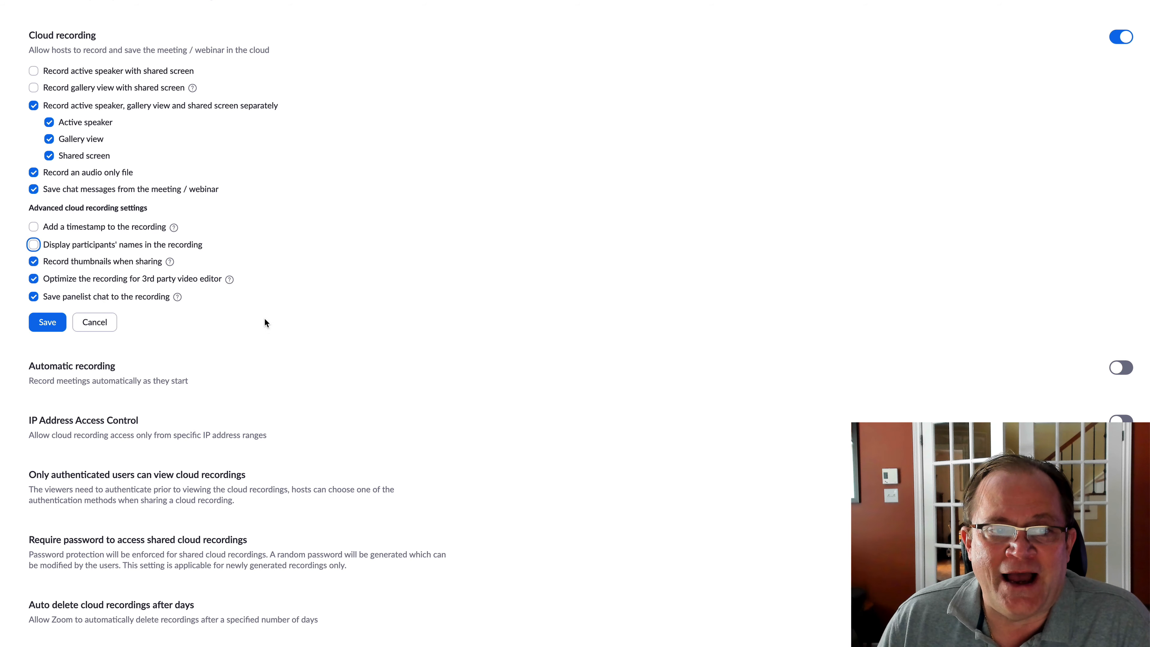
pyautogui.scroll(-1, 226, 348)
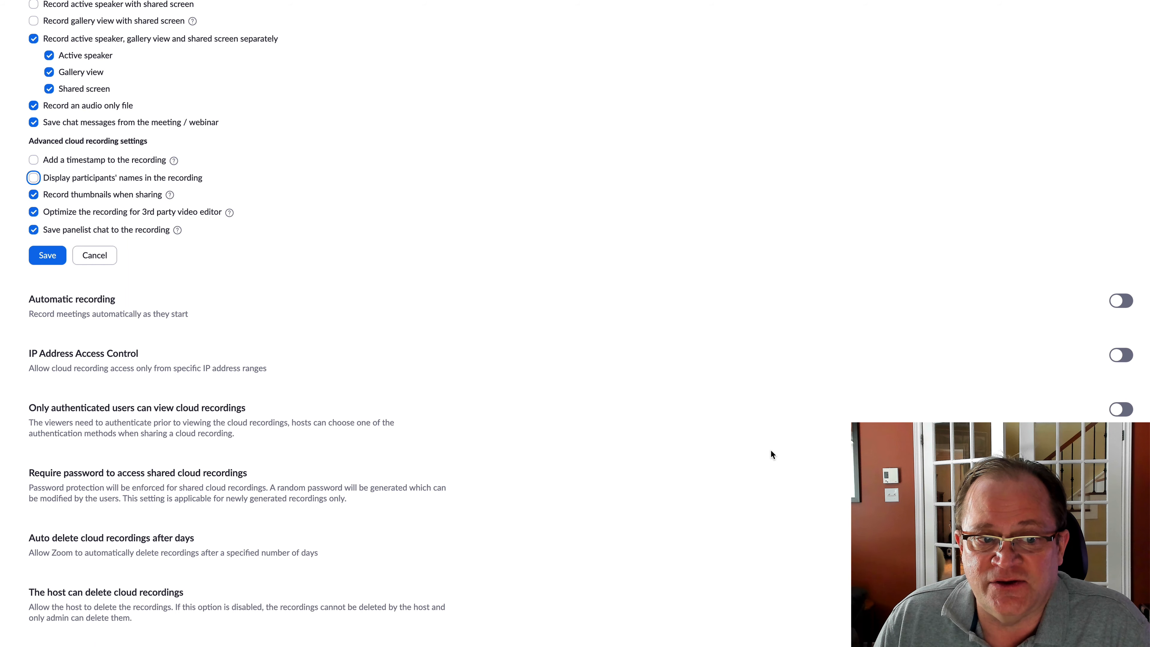
pyautogui.scroll(-1, 770, 453)
pyautogui.scroll(-1, 776, 454)
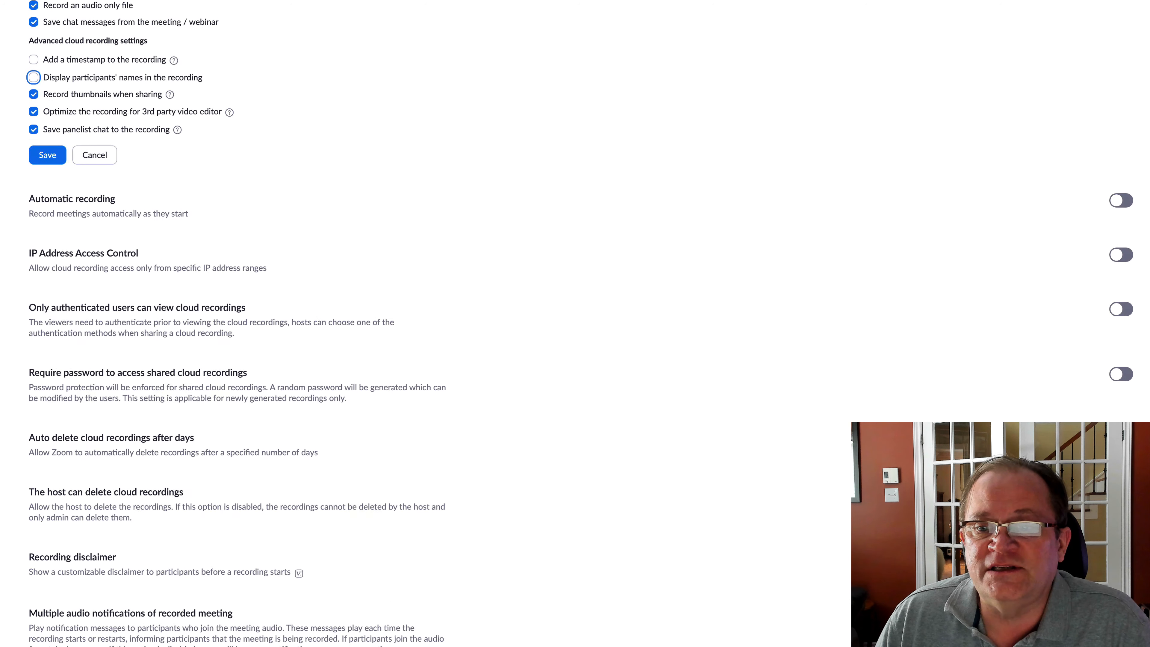
pyautogui.scroll(-1, 576, 324)
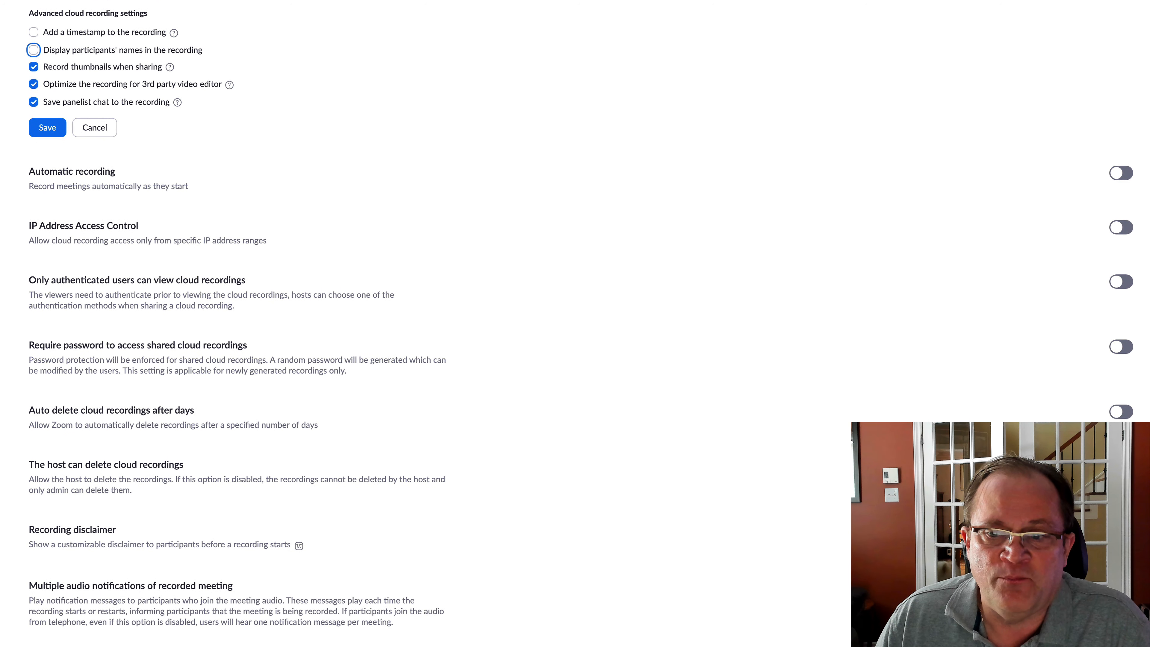
pyautogui.scroll(-2, 575, 324)
pyautogui.scroll(-1, 575, 324)
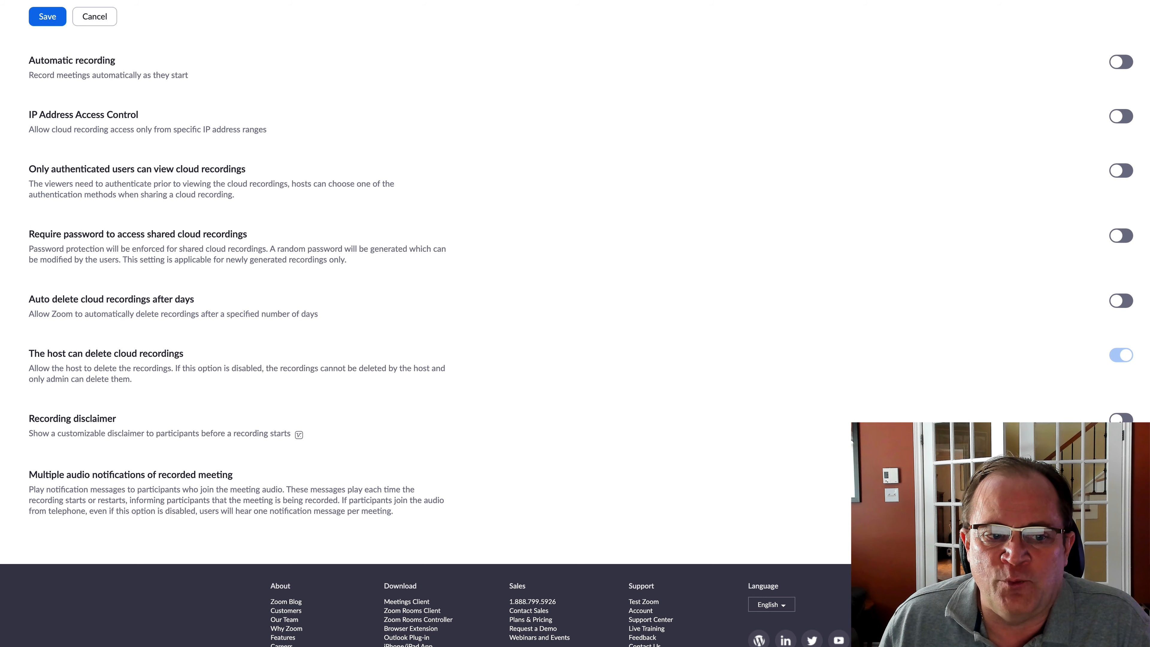
pyautogui.click(1122, 418)
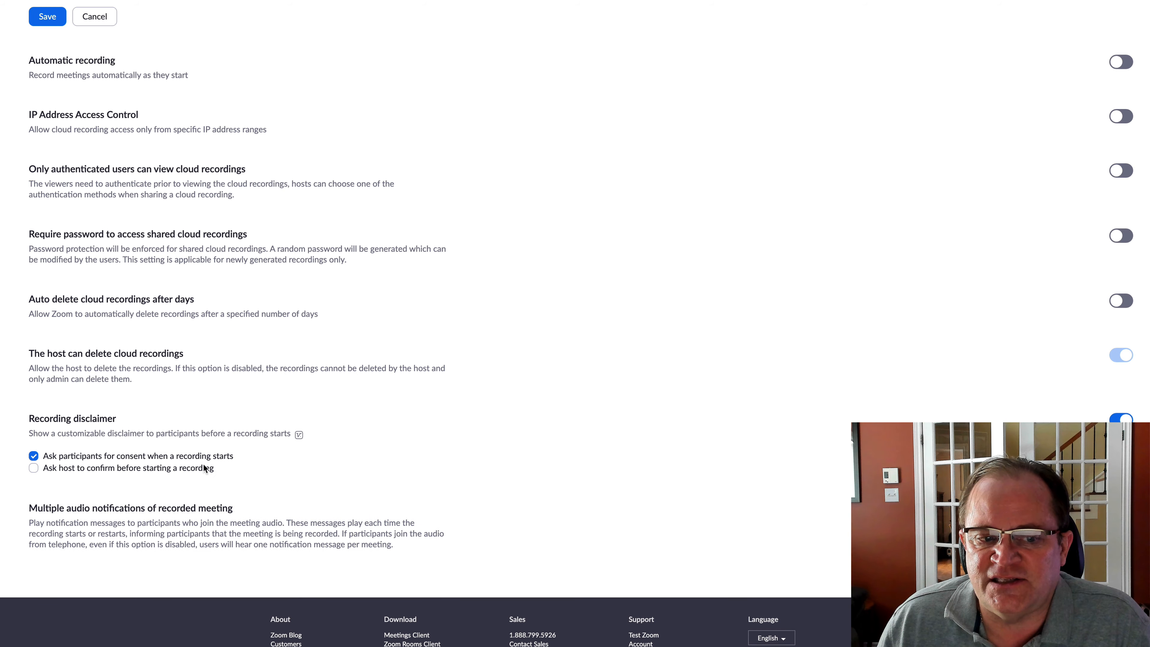
pyautogui.click(33, 469)
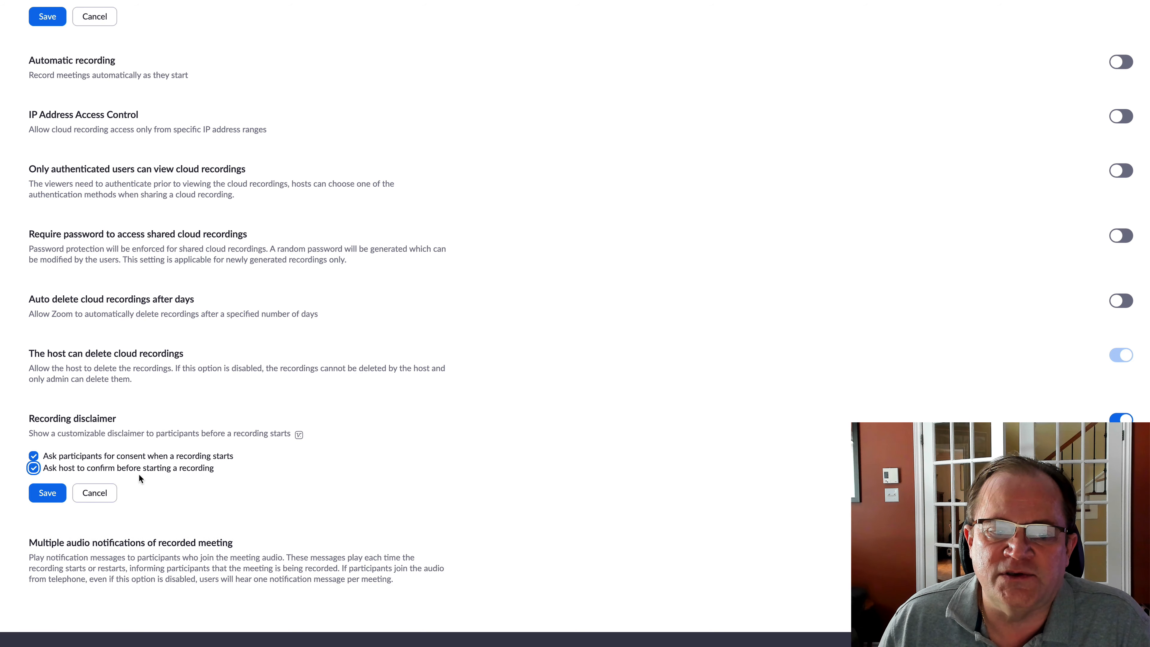
pyautogui.click(35, 456)
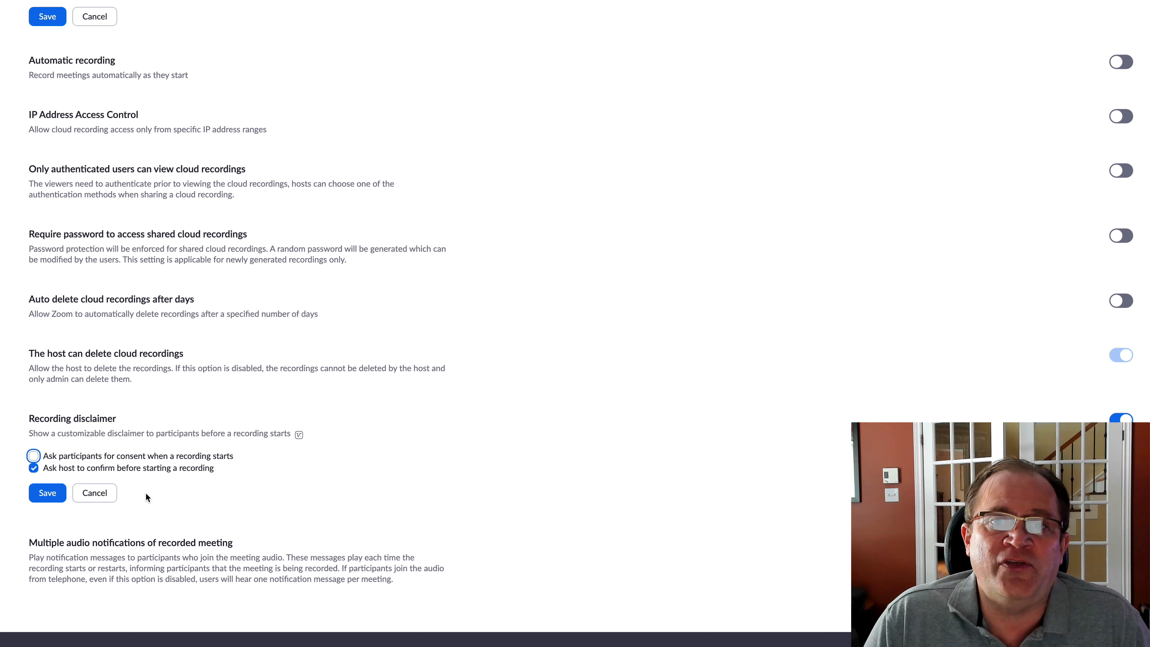
pyautogui.scroll(2, 145, 498)
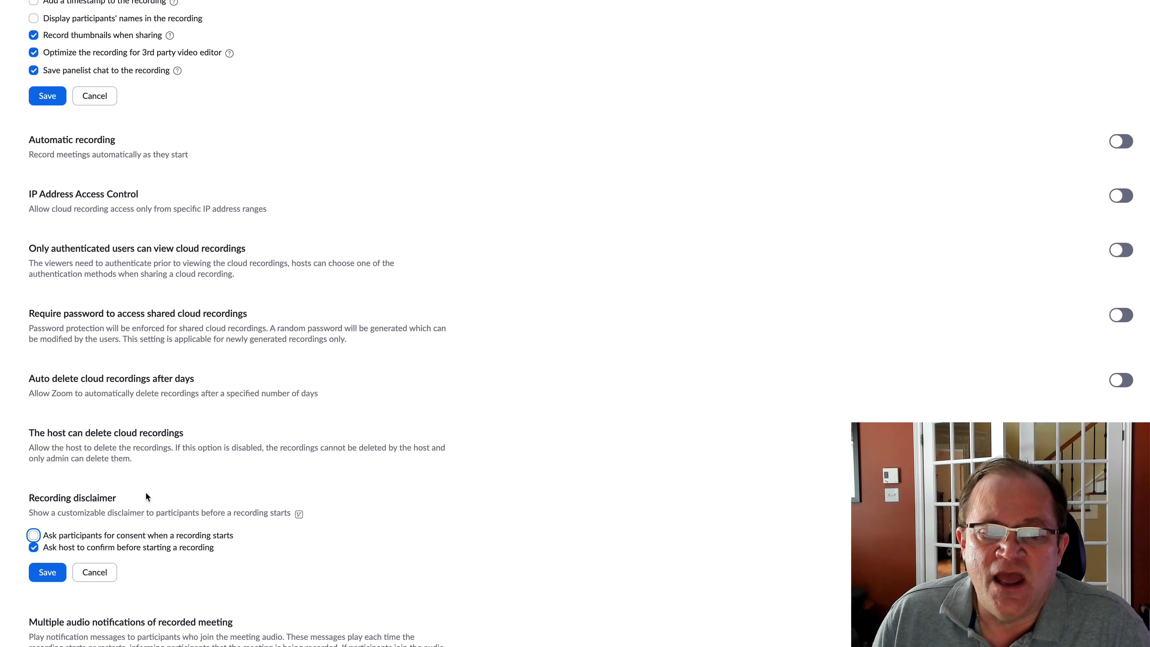
pyautogui.click(49, 572)
# - Open the telephone settings and go to the 3rd Party Audio and phone number masking options
pyautogui.scroll(5, 162, 521)
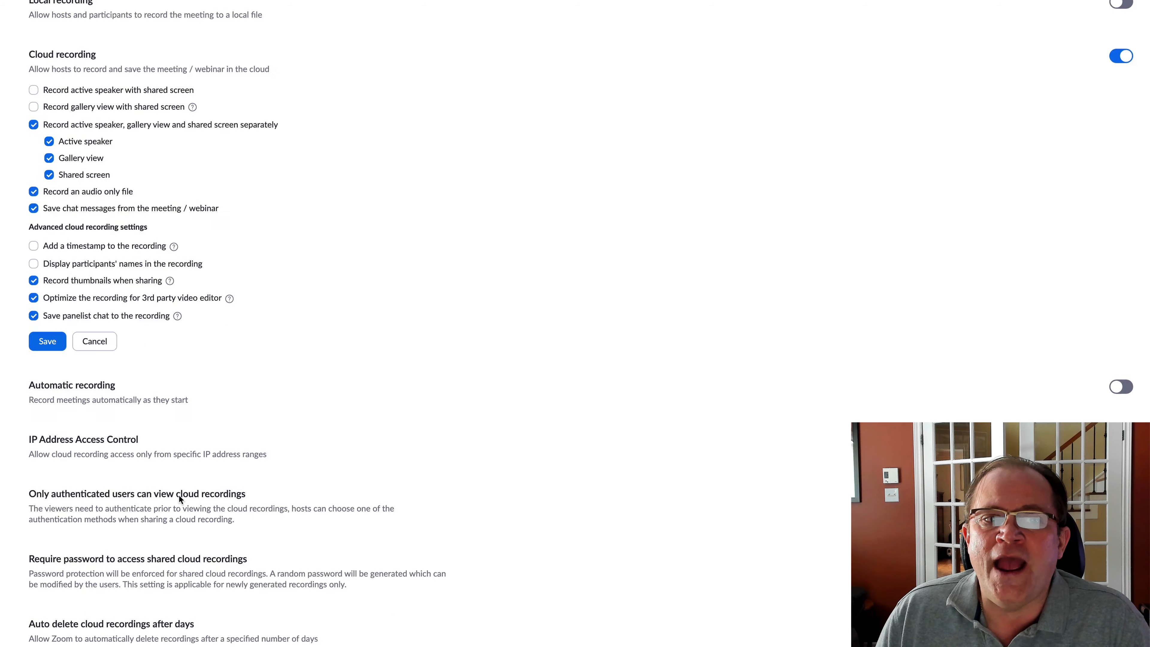
pyautogui.scroll(2, 179, 494)
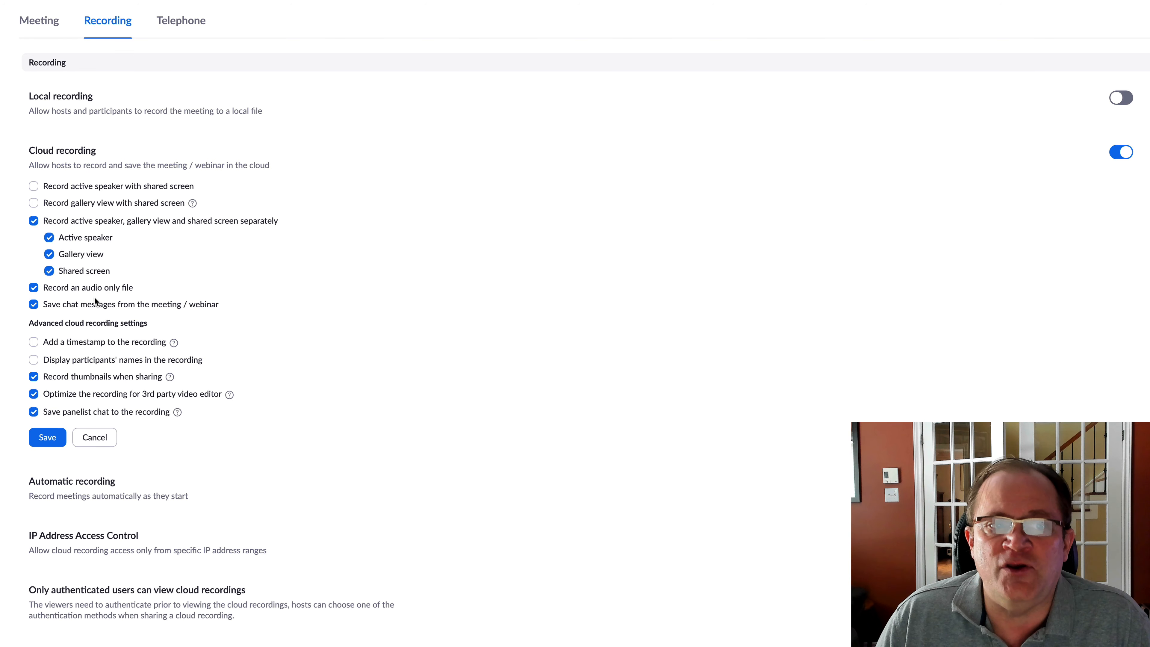
pyautogui.click(175, 24)
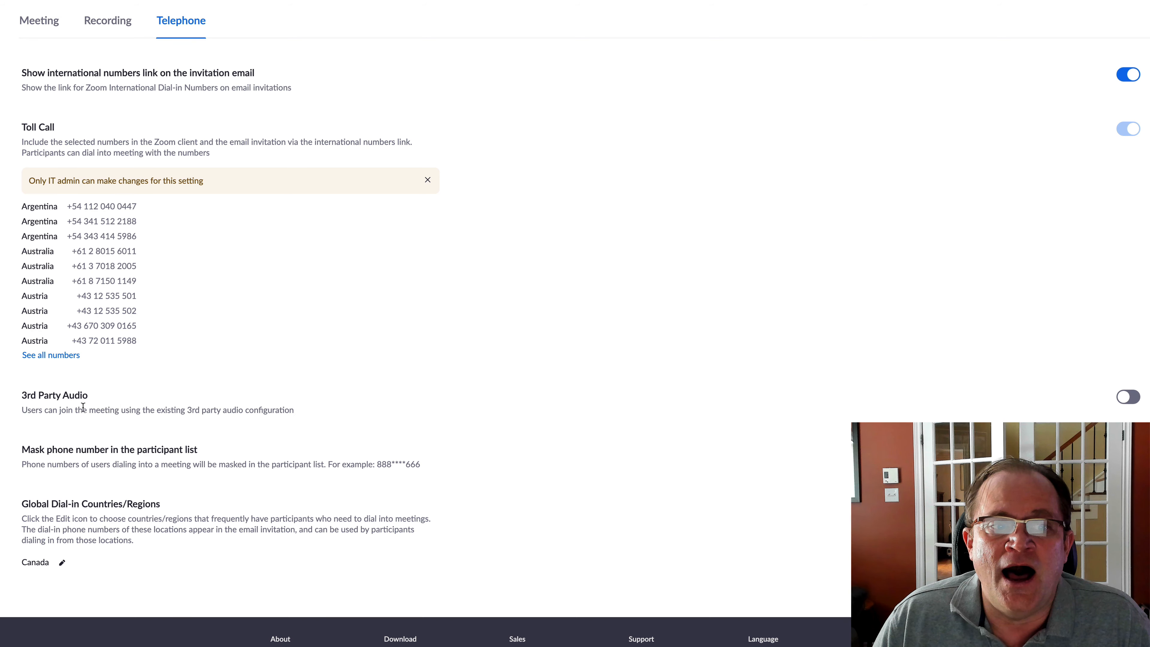
pyautogui.scroll(-2, 148, 394)
pyautogui.scroll(-1, 150, 395)
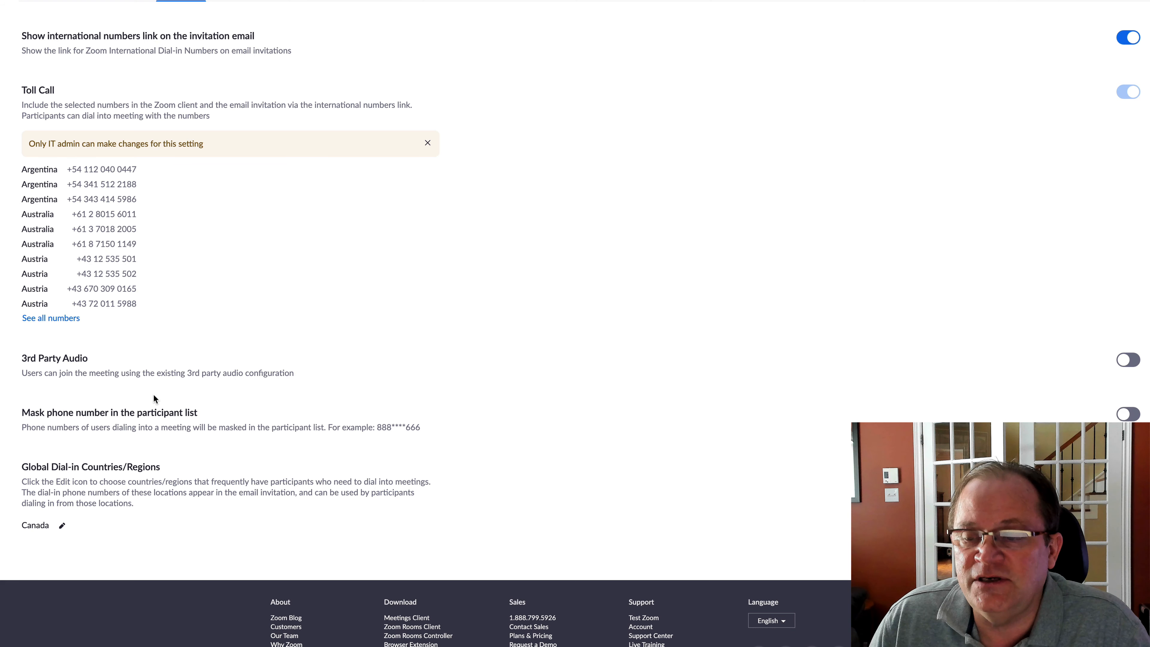
pyautogui.click(1130, 366)
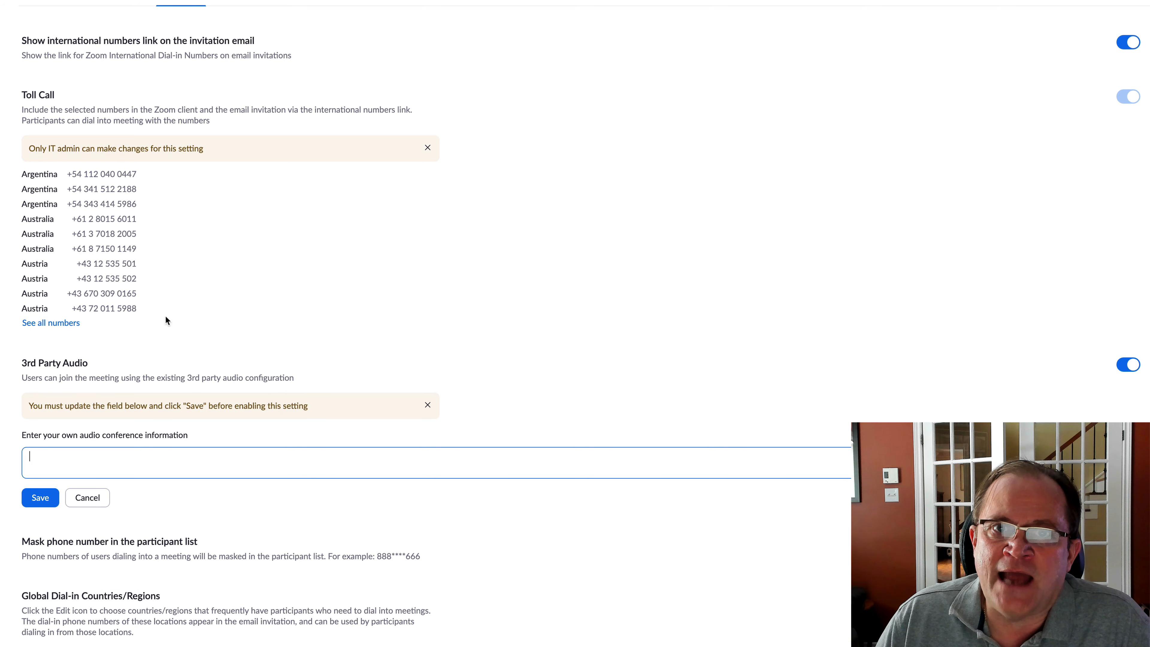
pyautogui.scroll(-3, 497, 590)
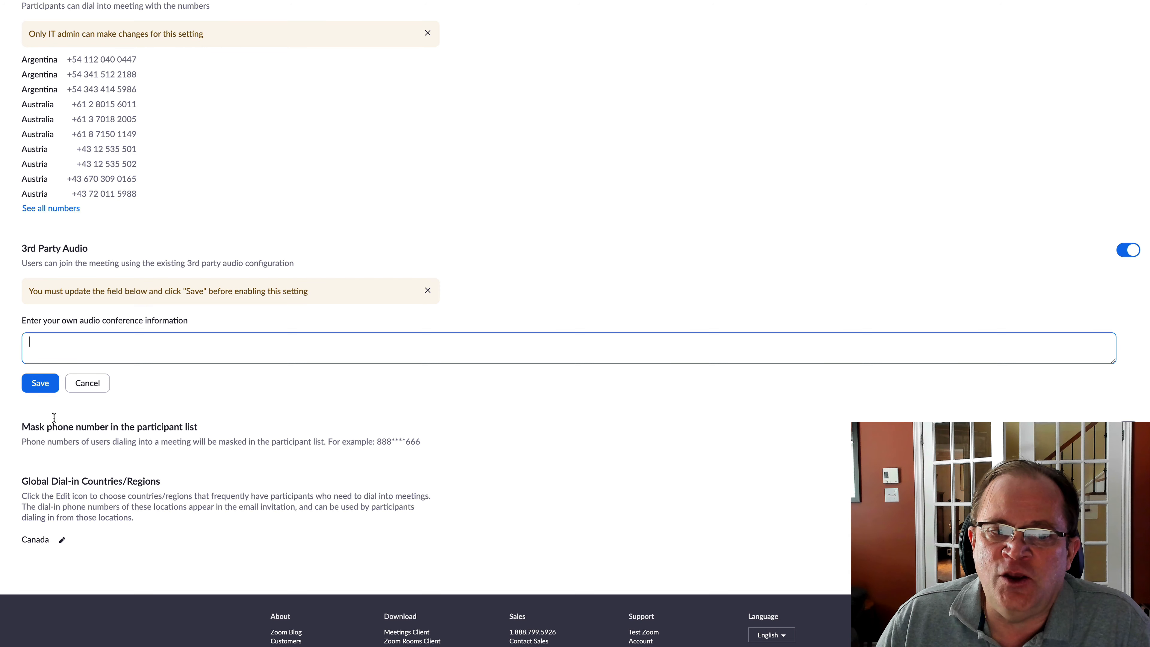
pyautogui.click(88, 384)
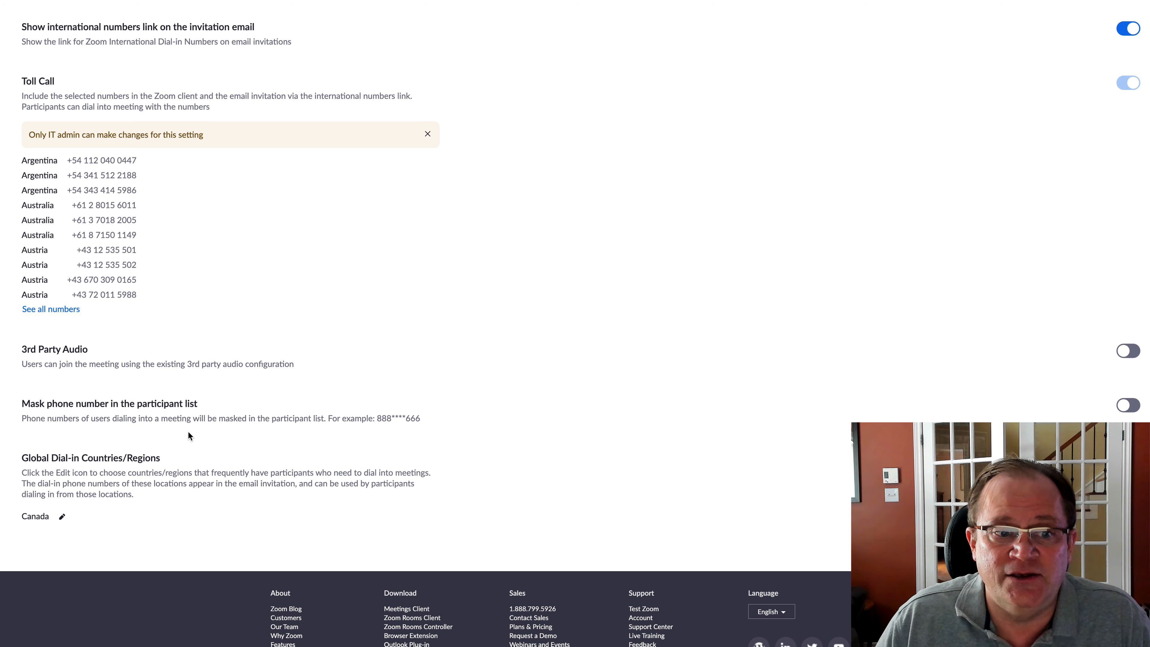
# - Enable masking of phone numbers in the participant list
pyautogui.click(1129, 408)
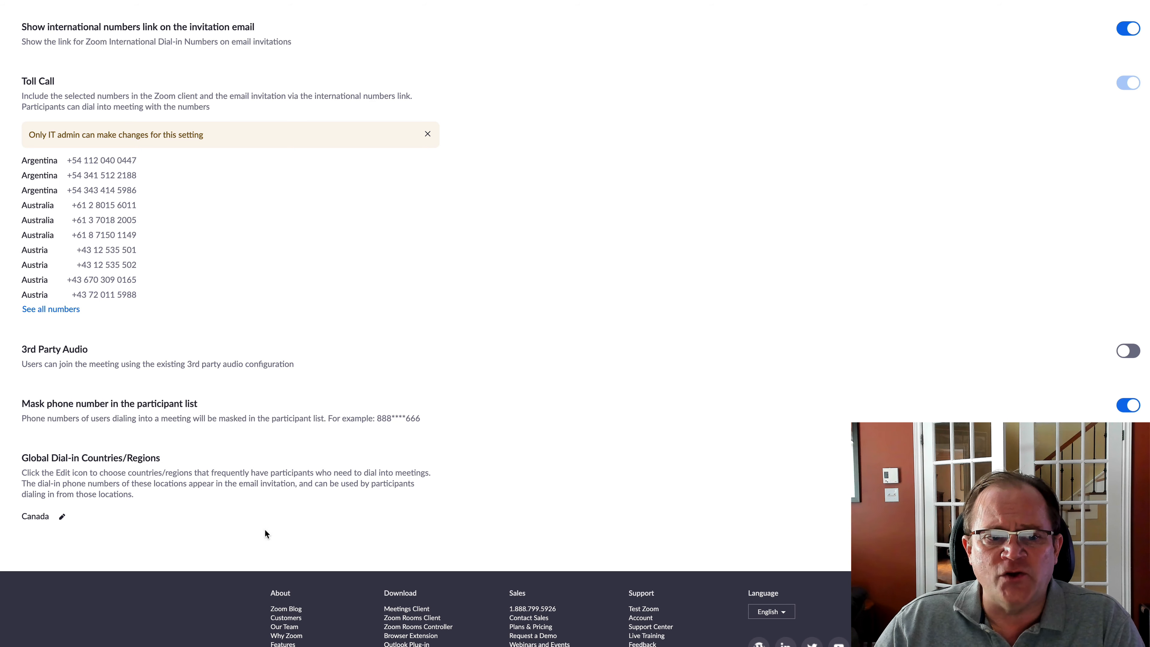
# - Review the countries and regions offered for global dial-in, and leave the selection without saving any change
pyautogui.click(61, 518)
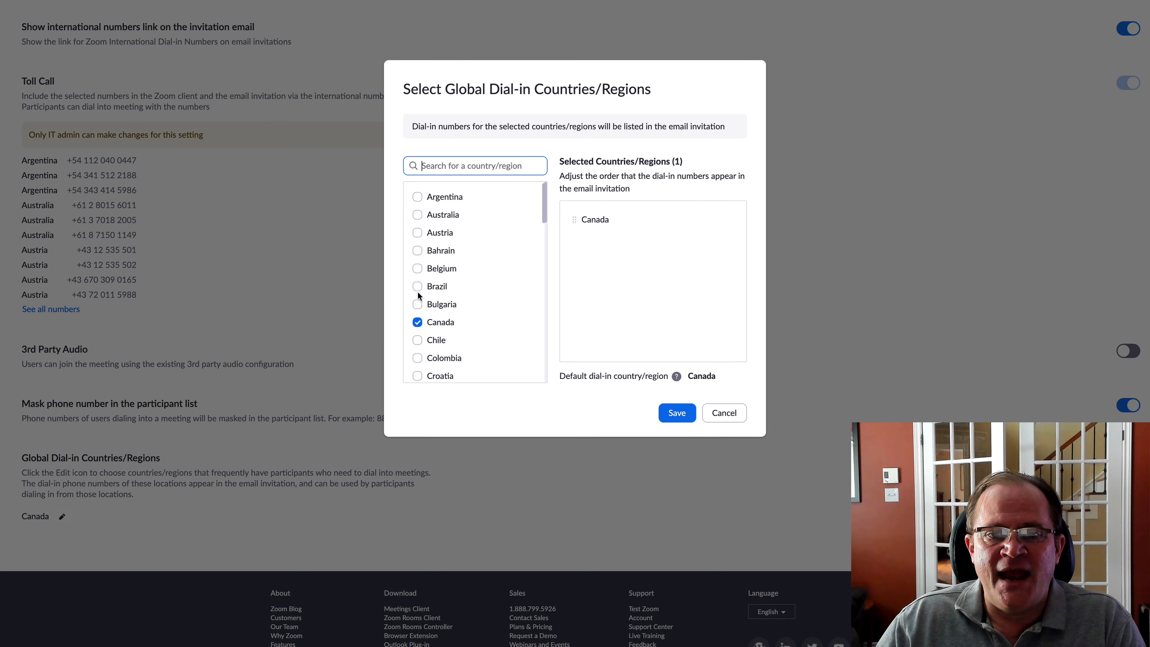
pyautogui.scroll(-5, 459, 242)
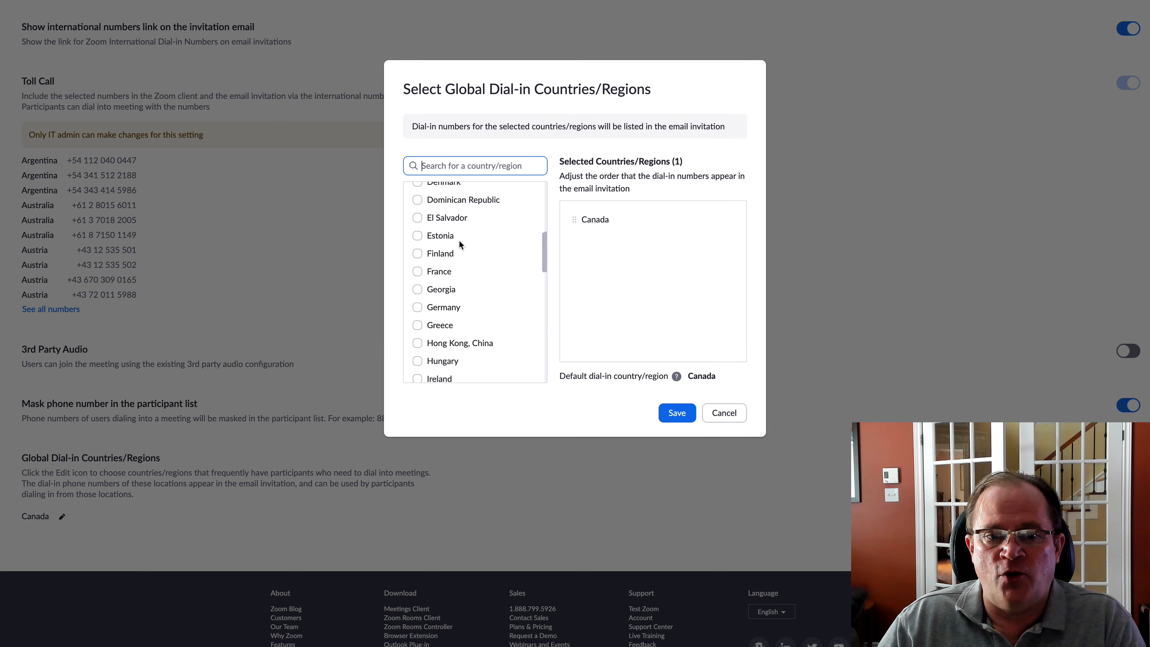
pyautogui.scroll(5, 459, 242)
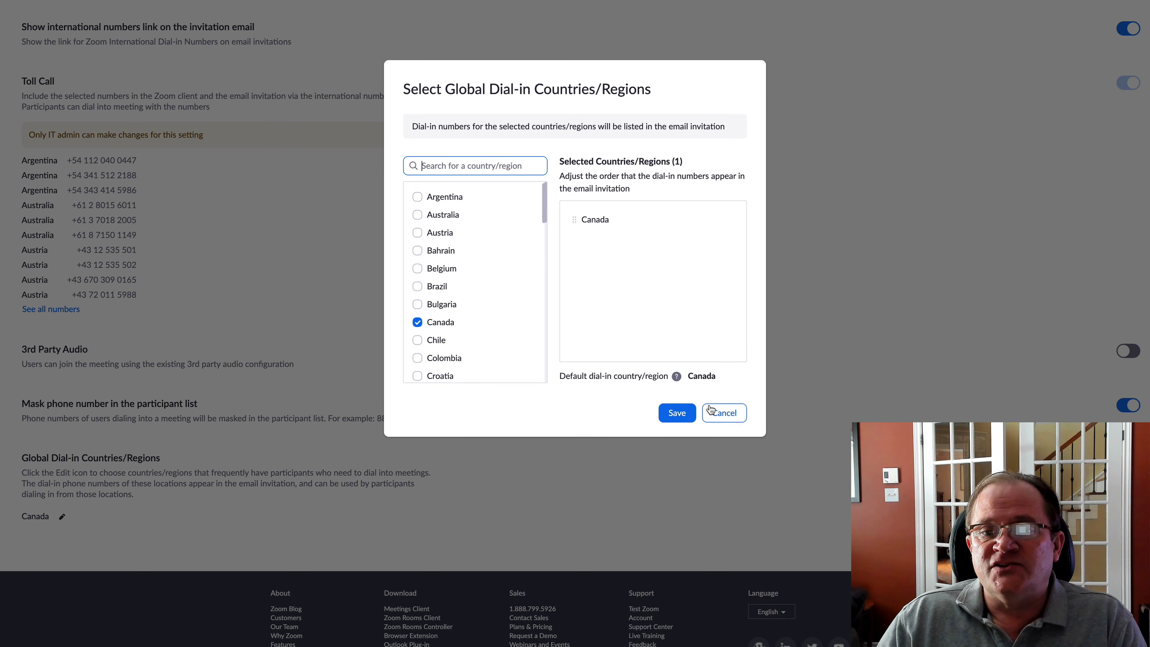
pyautogui.click(723, 413)
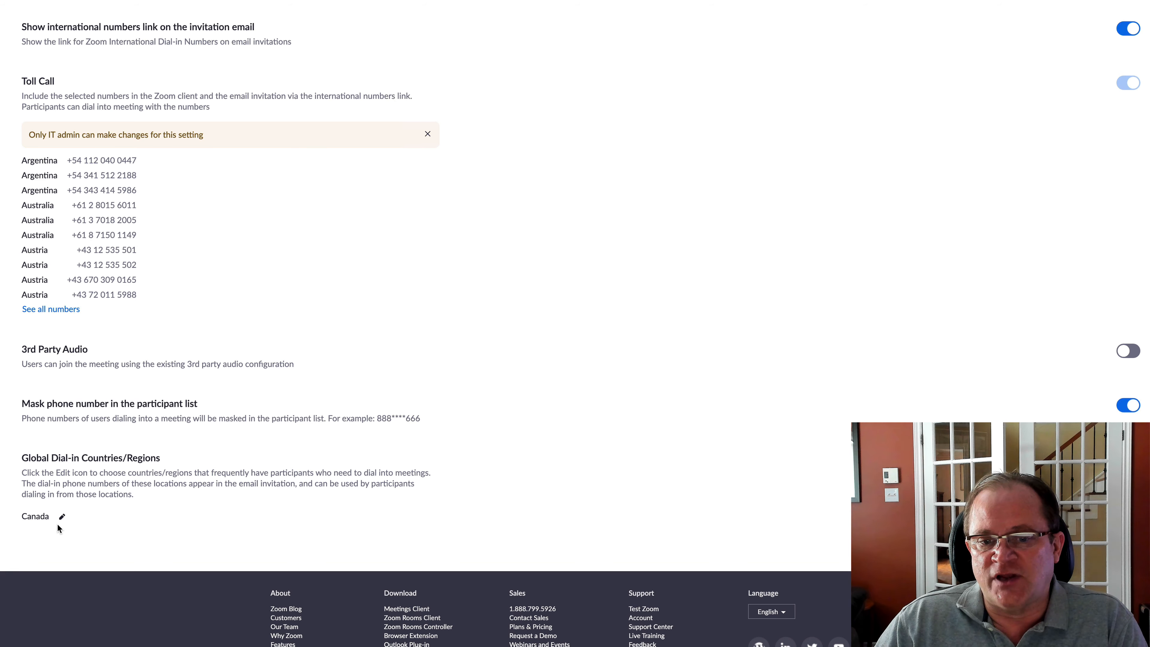
pyautogui.scroll(1, 130, 499)
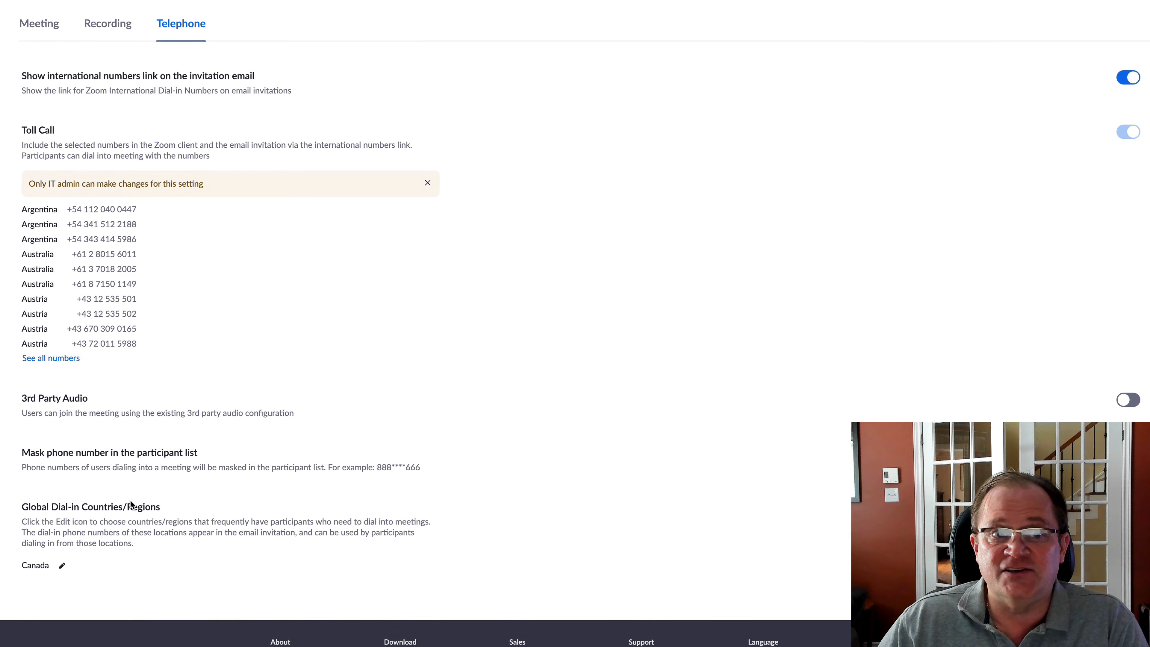